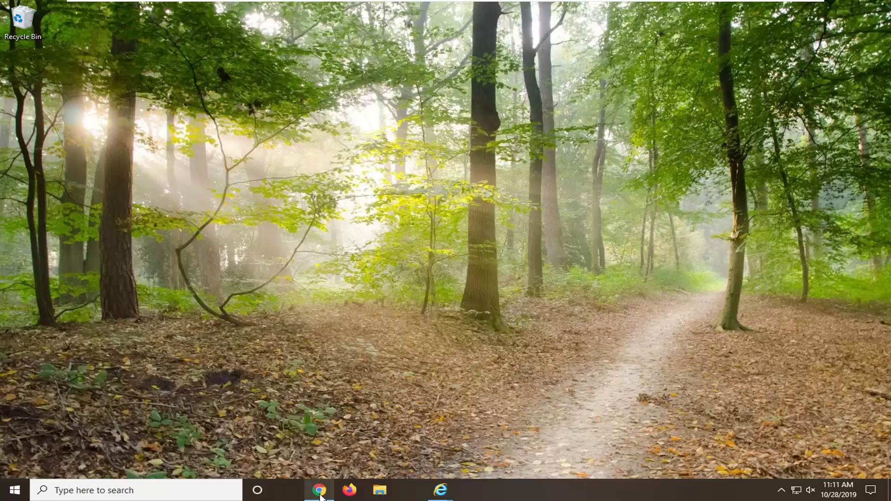
# Step: Restore the YouTube window, mute the YouTube site from its tab, then unmute it
pyautogui.moveTo(319, 490)
pyautogui.click(313, 434)
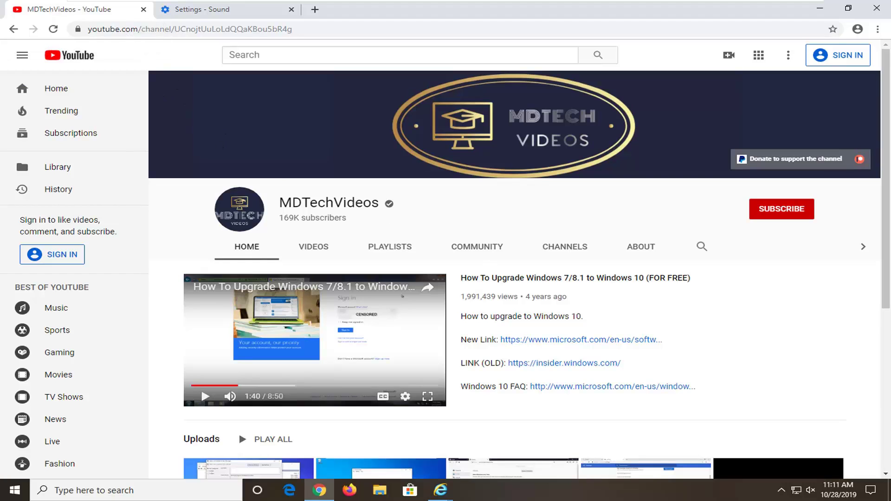
pyautogui.rightClick(80, 14)
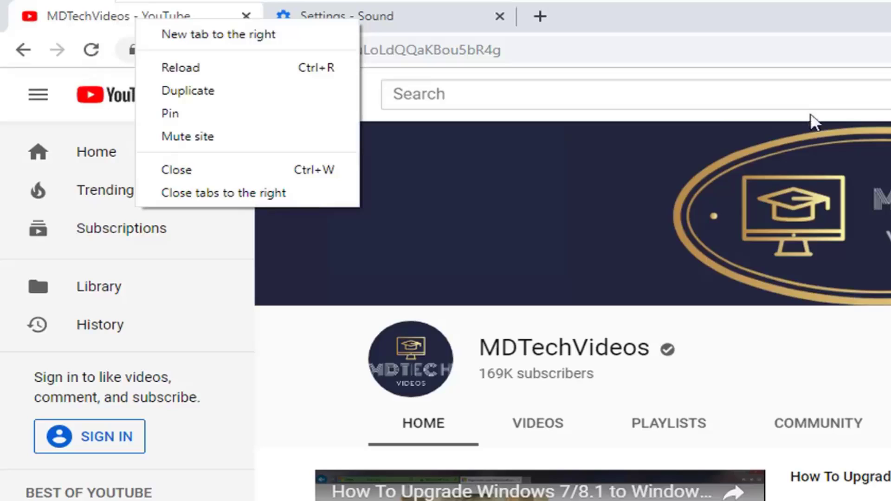
pyautogui.click(198, 137)
pyautogui.rightClick(160, 15)
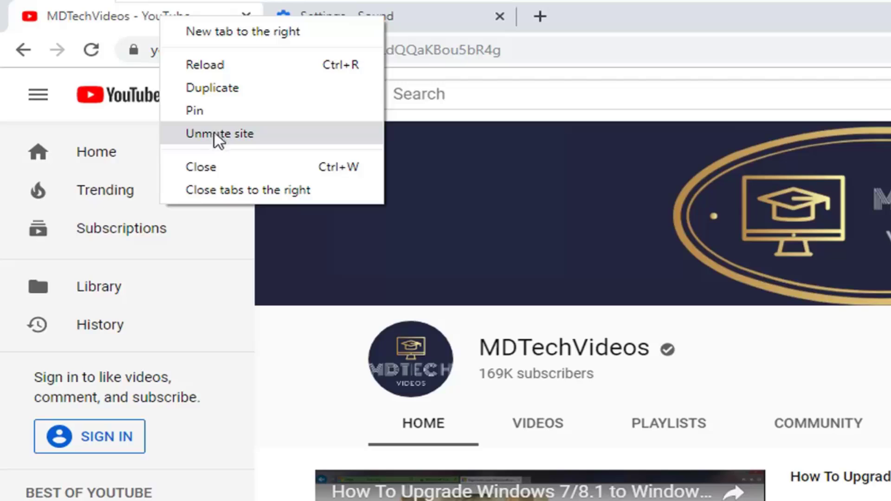
pyautogui.click(215, 134)
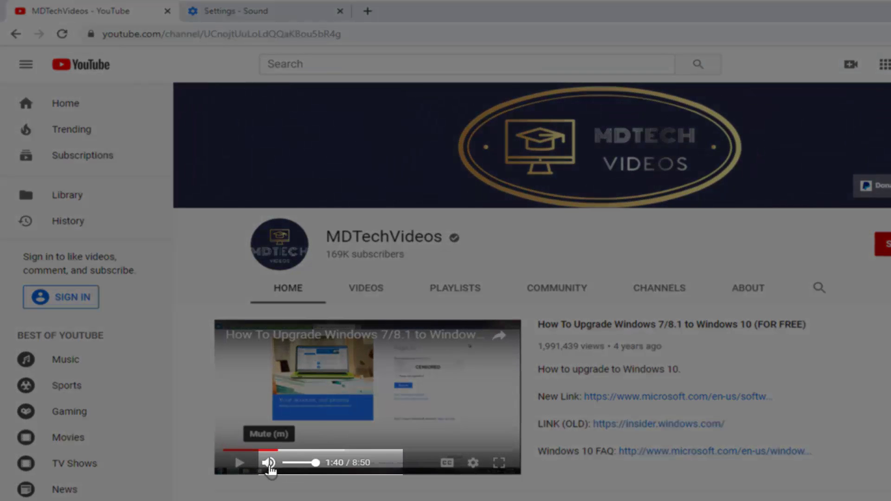
pyautogui.click(268, 464)
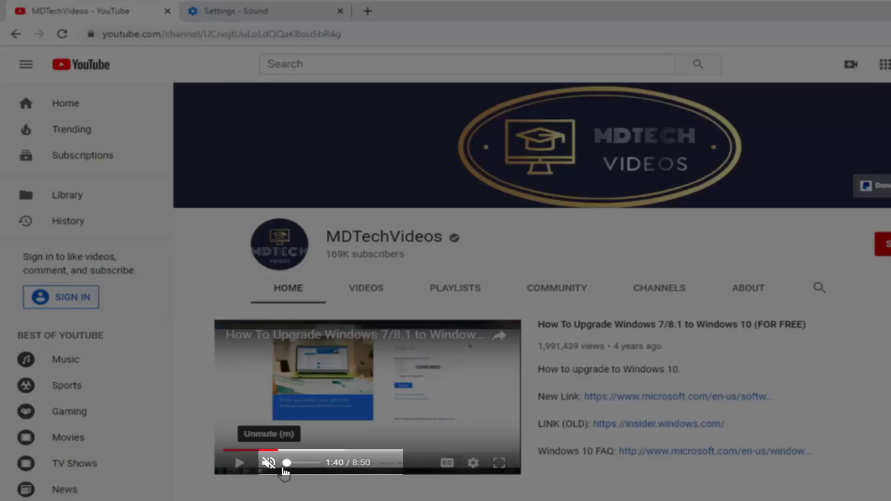
pyautogui.click(269, 463)
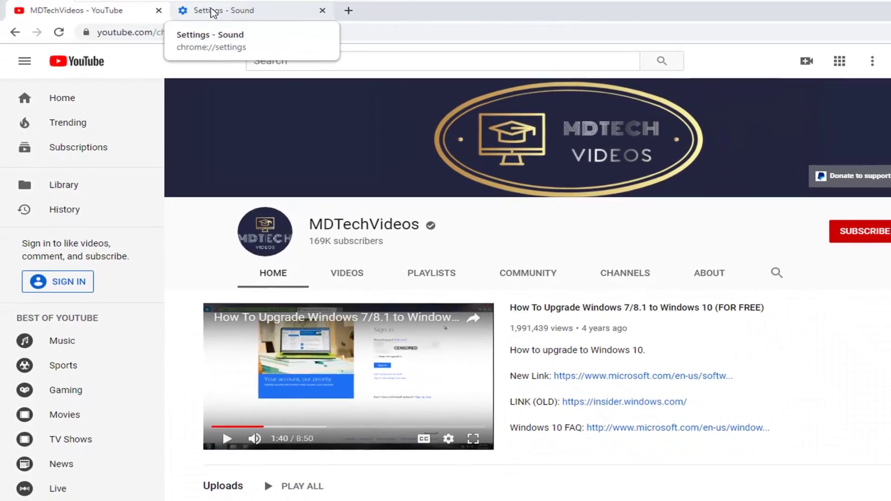
# Step: Remove youtube.com from Chrome's muted sites in Sound settings, then minimize Chrome
pyautogui.click(188, 10)
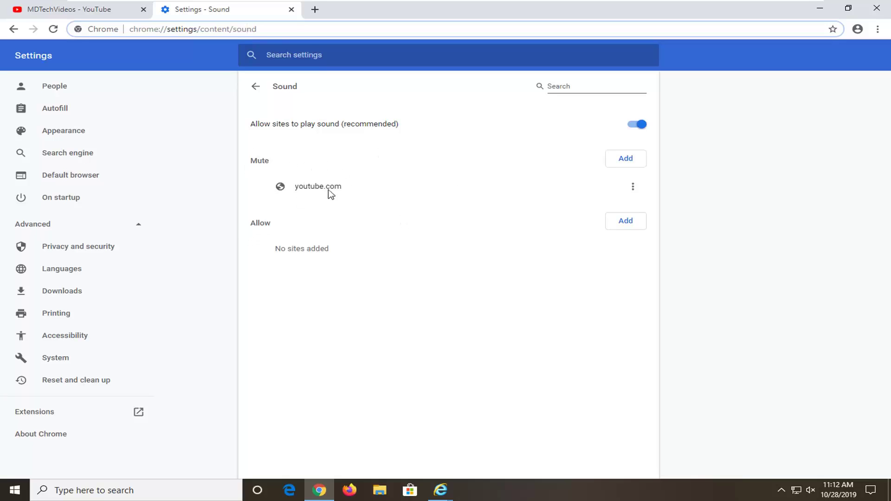
pyautogui.click(633, 189)
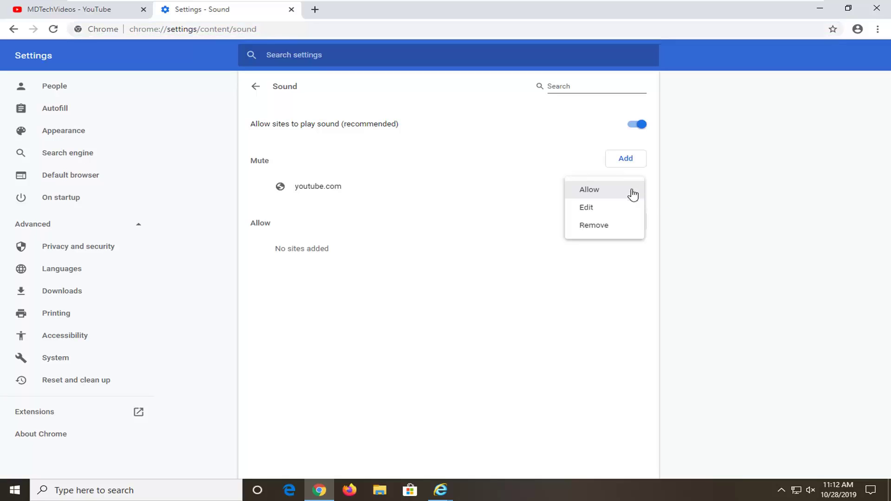
pyautogui.click(590, 225)
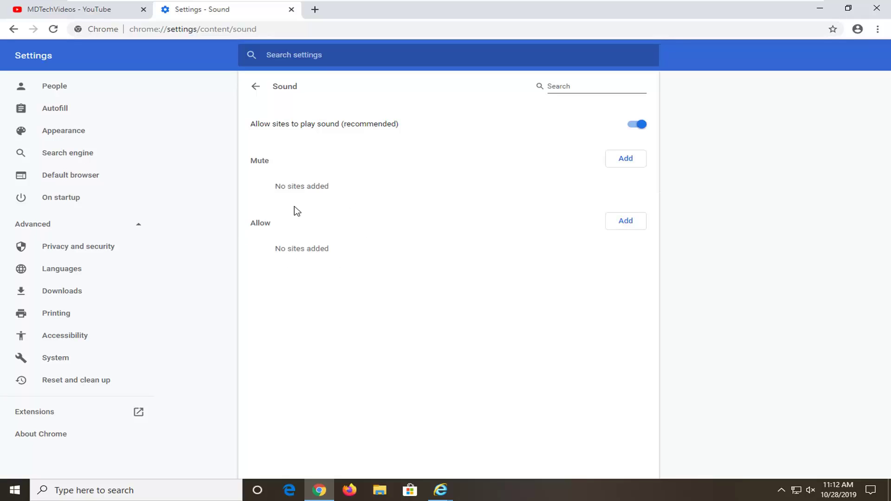
pyautogui.click(820, 8)
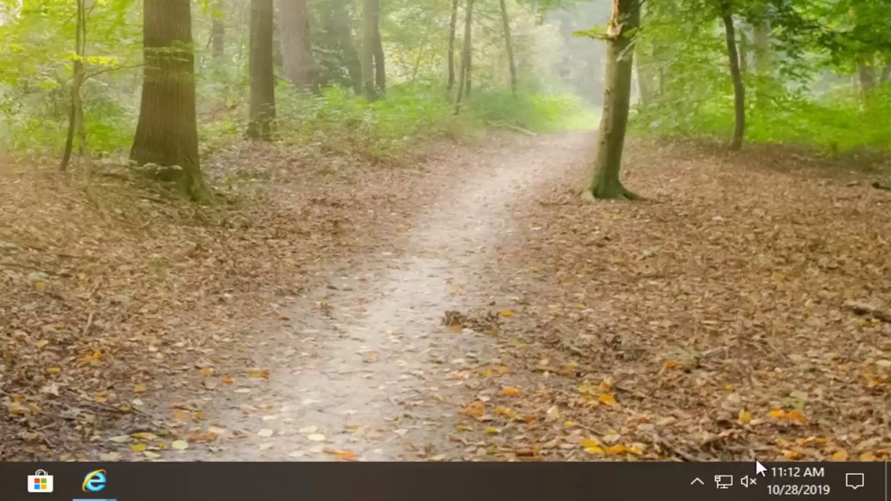
pyautogui.click(749, 483)
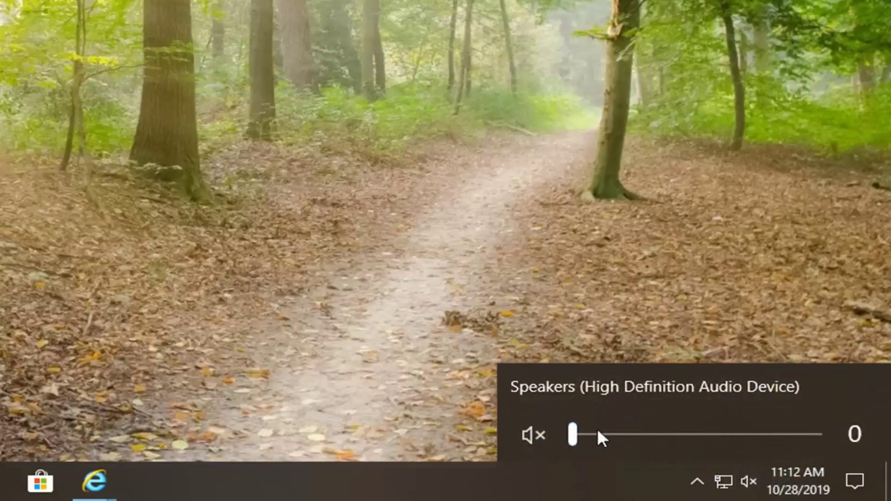
pyautogui.moveTo(573, 433); pyautogui.dragTo(559, 435)
pyautogui.click(442, 303)
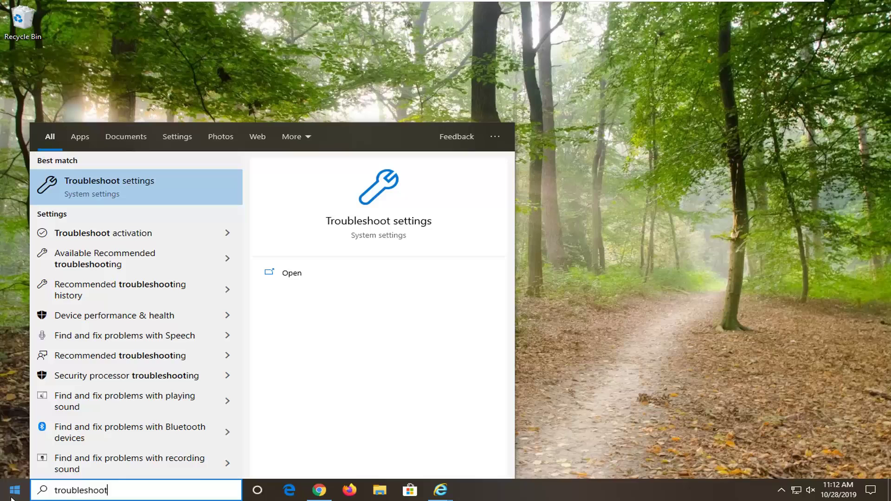
pyautogui.write('t')
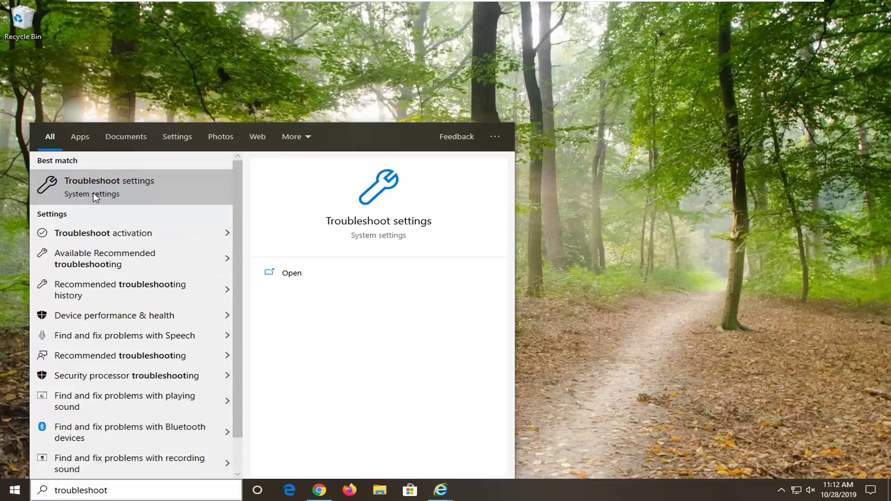
# Step: Open Troubleshoot settings and expand the Playing Audio troubleshooter
pyautogui.click(95, 197)
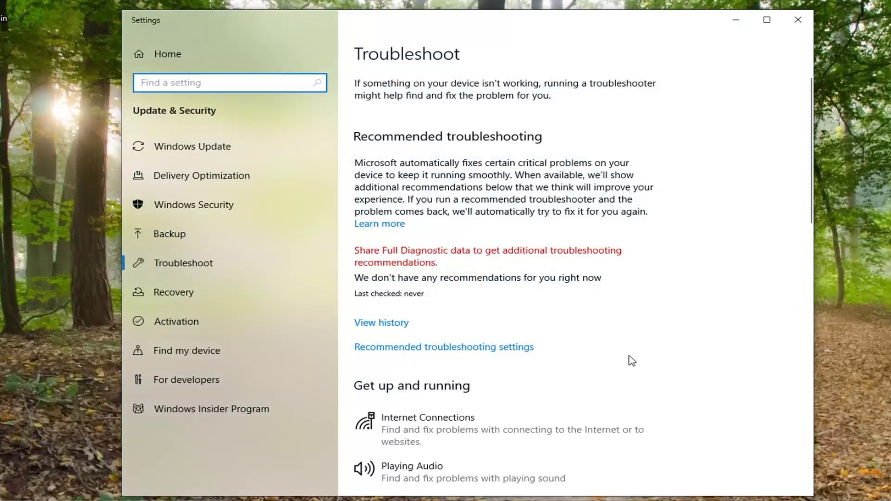
pyautogui.scroll(-2, 624, 336)
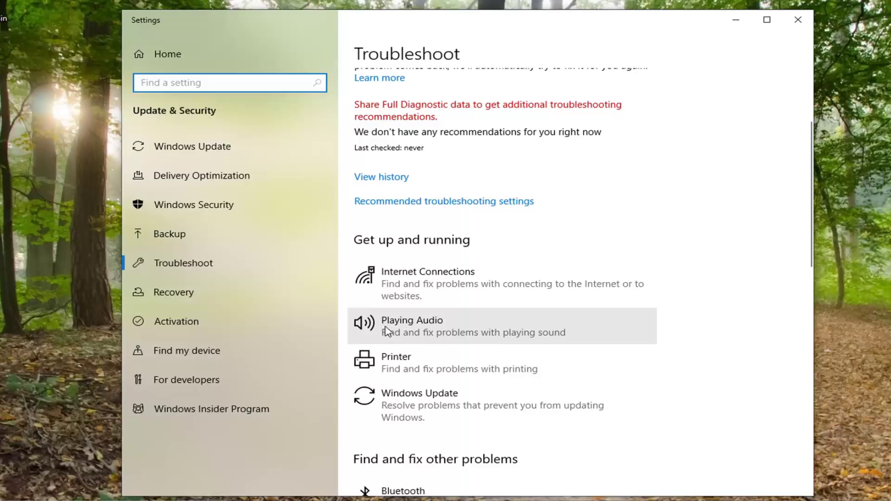
pyautogui.click(434, 333)
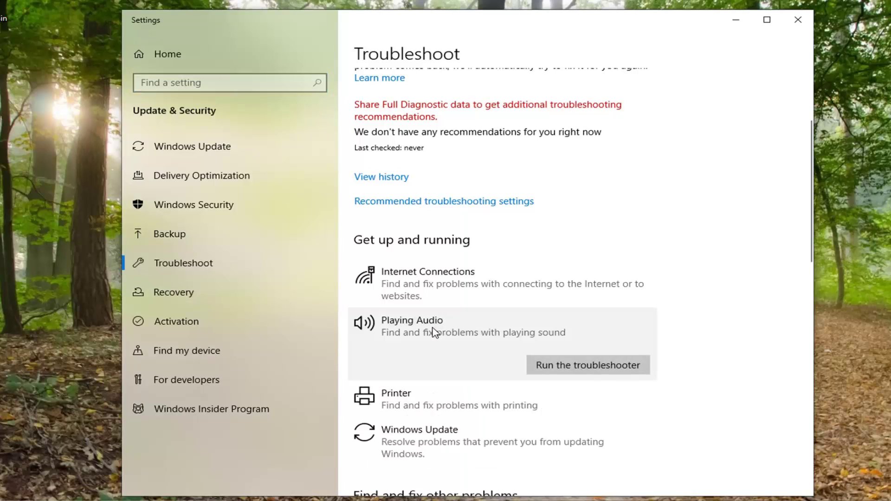
# Step: Run the Playing Audio troubleshooter, get past the enhancements prompt, and reach Volume Mixer
pyautogui.click(584, 369)
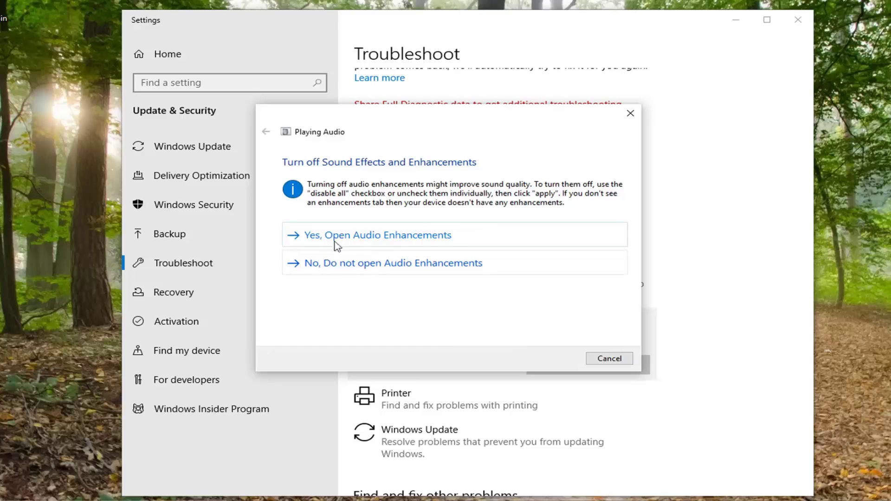
pyautogui.click(326, 266)
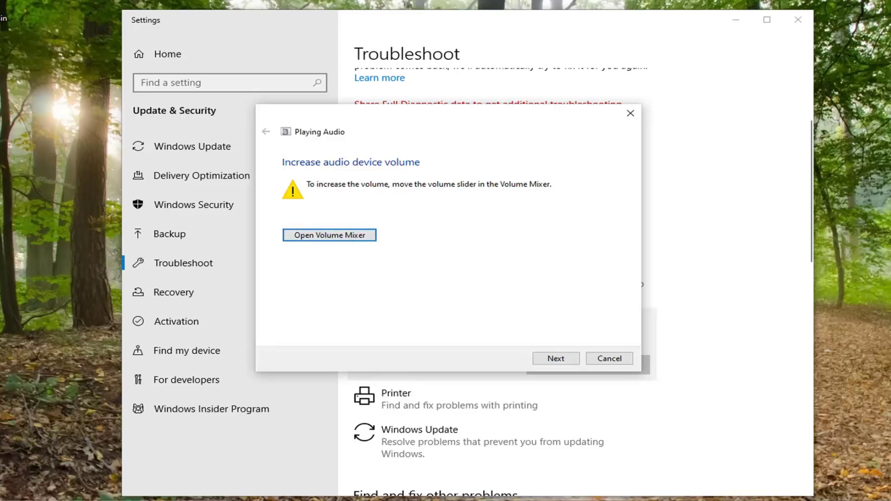
pyautogui.click(318, 237)
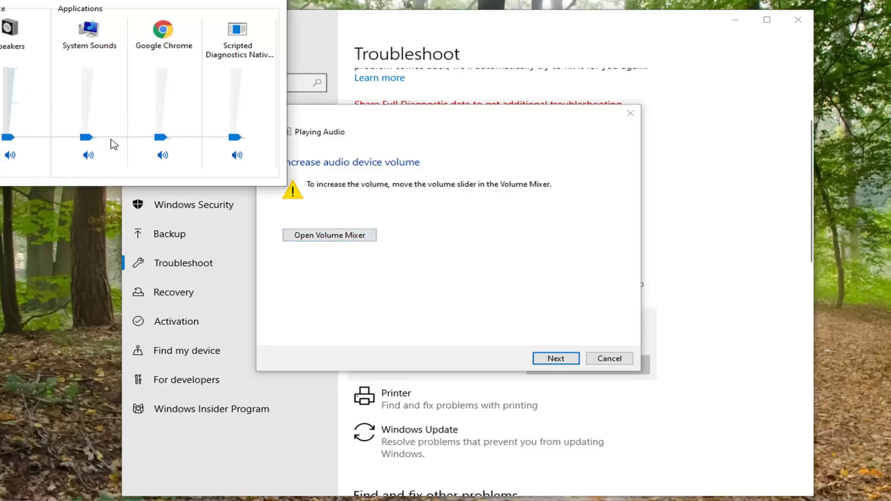
# Step: Move the Speakers volume slider up and back to minimum, then close Volume Mixer
pyautogui.moveTo(5, 138)
pyautogui.mouseDown()
pyautogui.moveTo(7, 115)
pyautogui.moveTo(7, 138)
pyautogui.mouseUp()
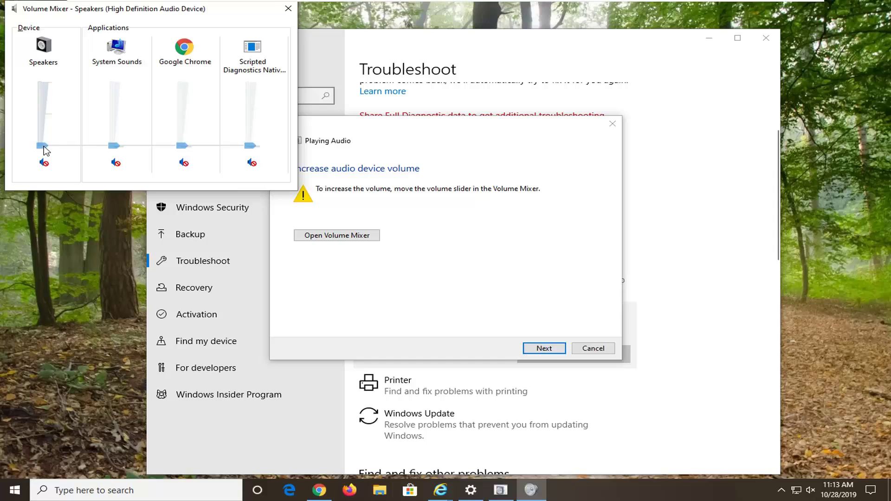
pyautogui.moveTo(43, 145); pyautogui.dragTo(42, 139)
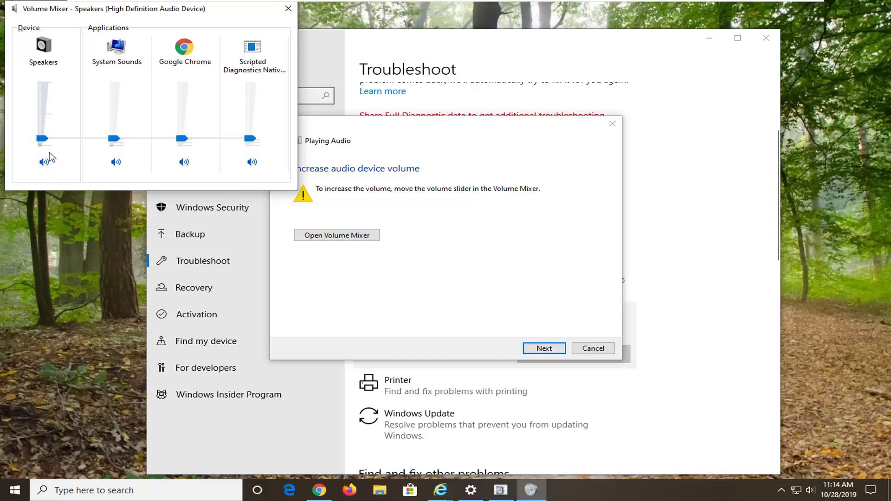
pyautogui.moveTo(41, 139); pyautogui.dragTo(40, 152)
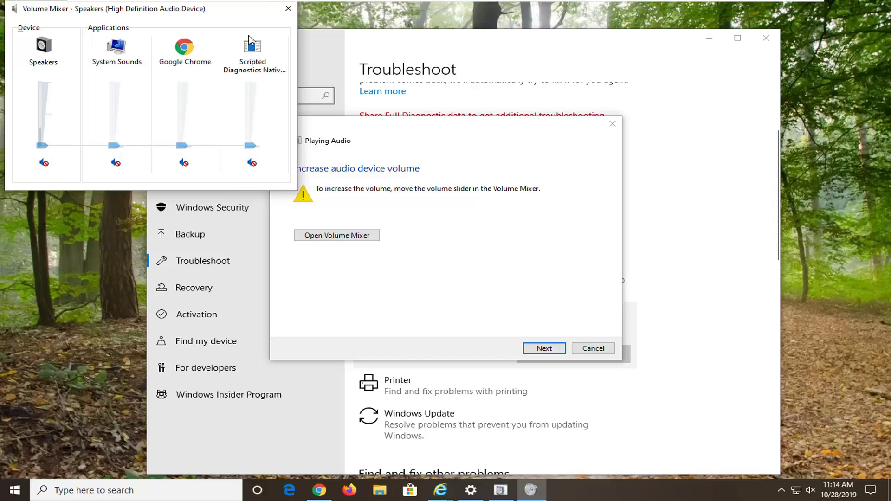
pyautogui.click(287, 9)
pyautogui.click(544, 350)
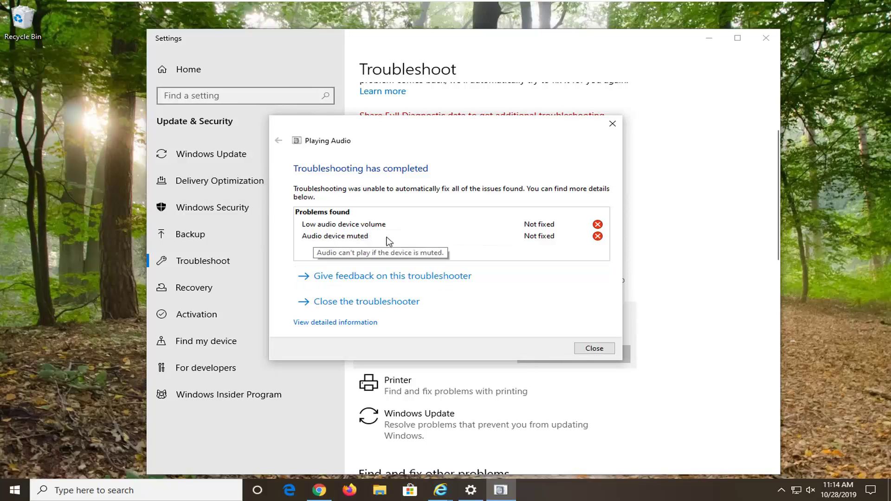
# Step: Close the finished troubleshooter and the Windows Settings window
pyautogui.click(594, 348)
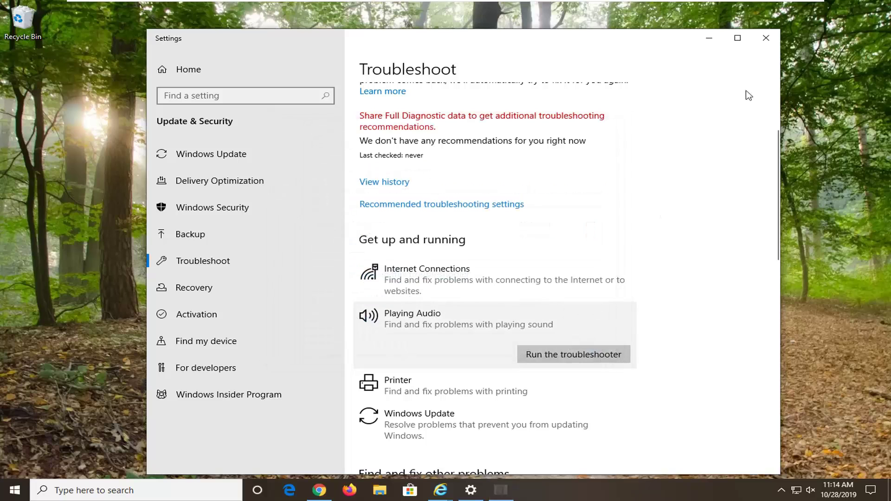
pyautogui.click(765, 38)
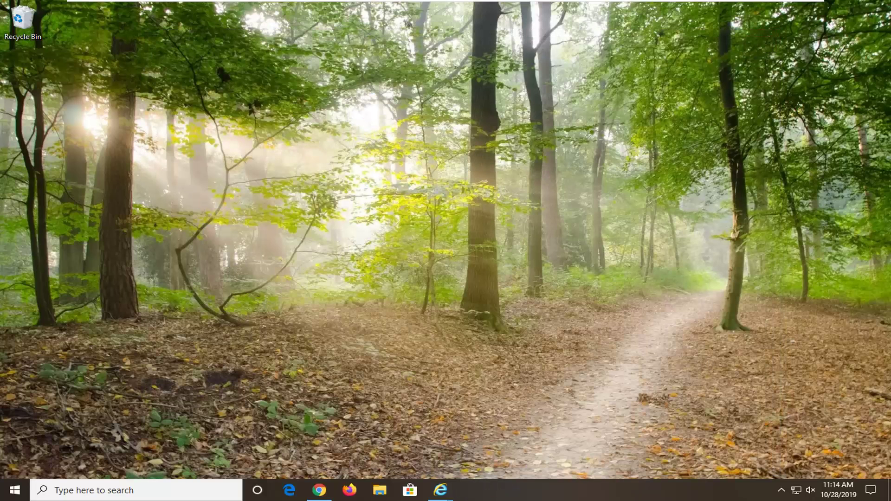